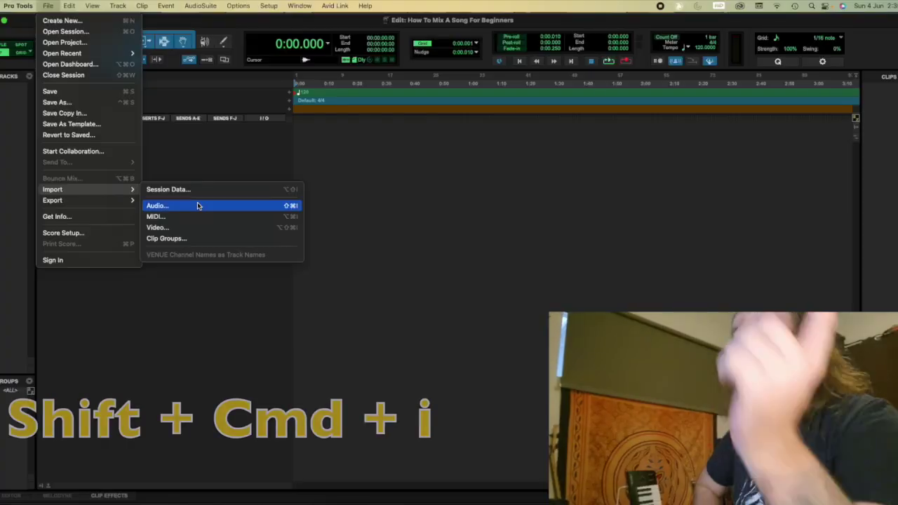
Choose the song's audio stem files to import into the session.
click(202, 208)
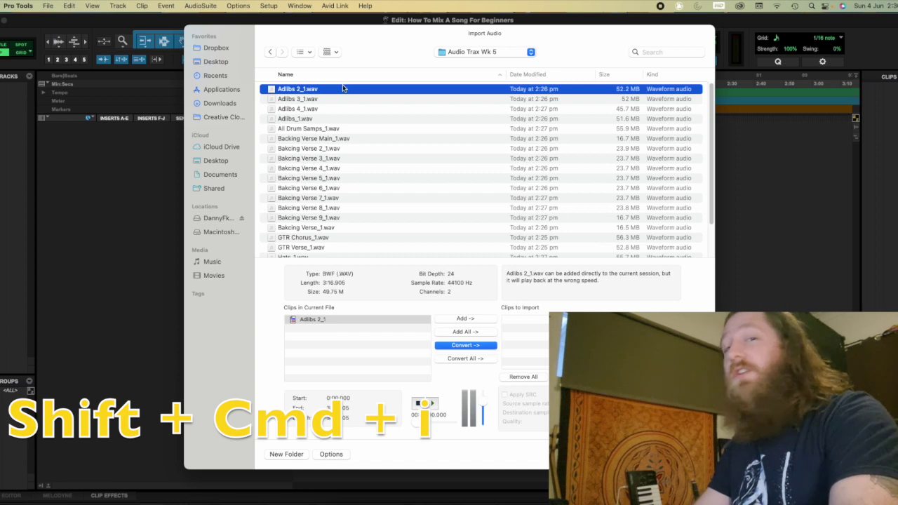
scroll(316, 98, down, 5)
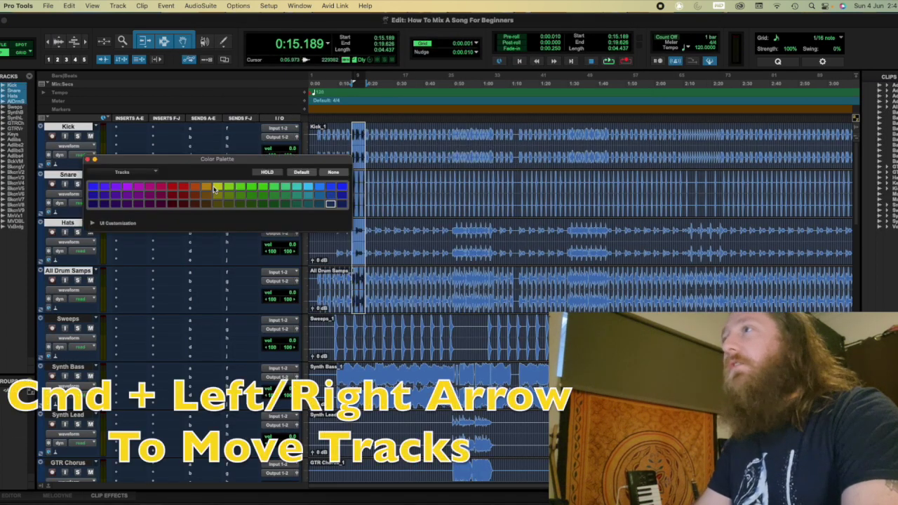
Colour the drum tracks orange and group them as DRUMS.
click(208, 186)
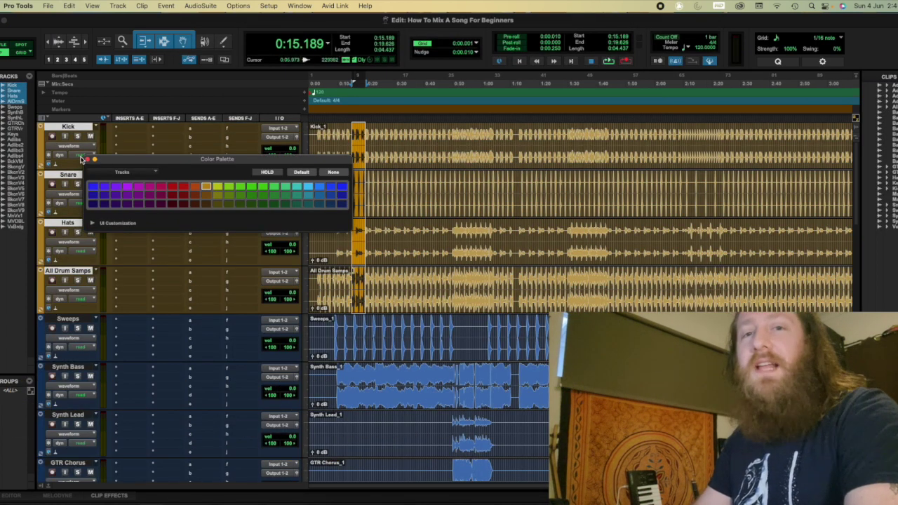
click(88, 160)
key(super+g)
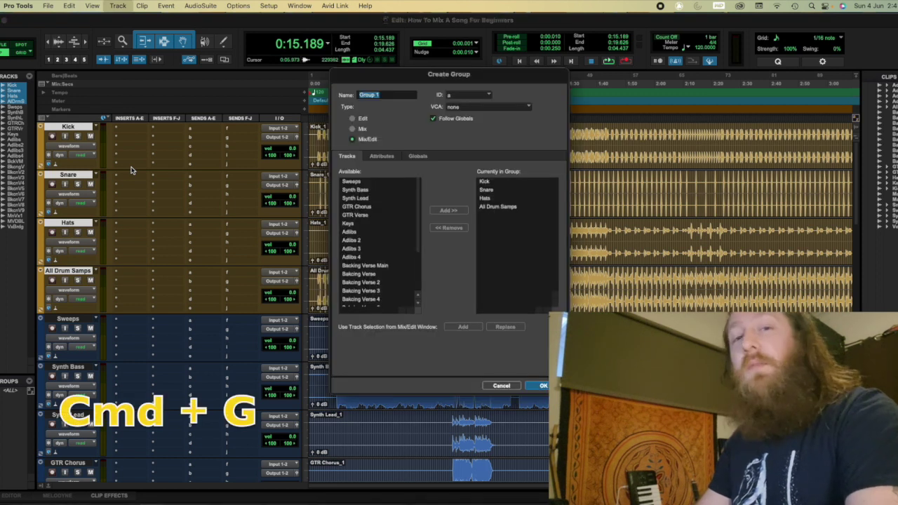
text(DRU)
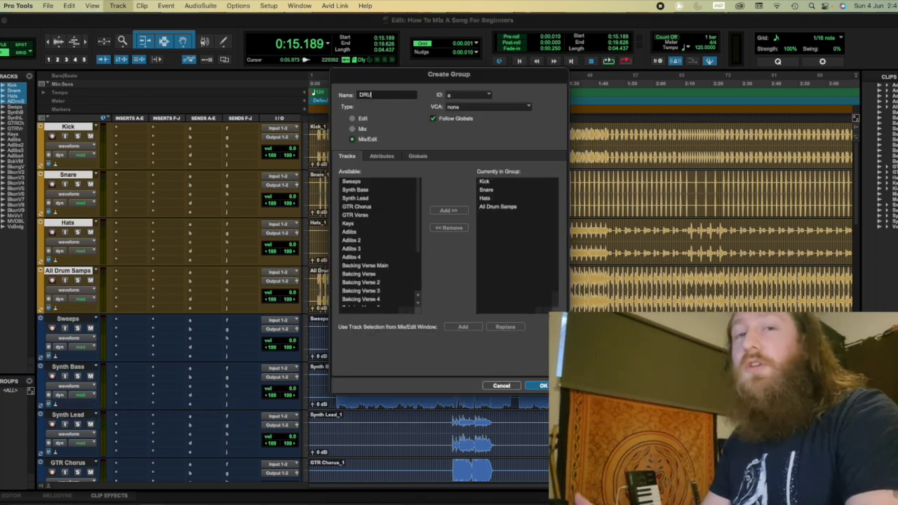
text(MS)
key(Return)
Colour the guitar tracks yellow-green.
scroll(89, 271, down, 3)
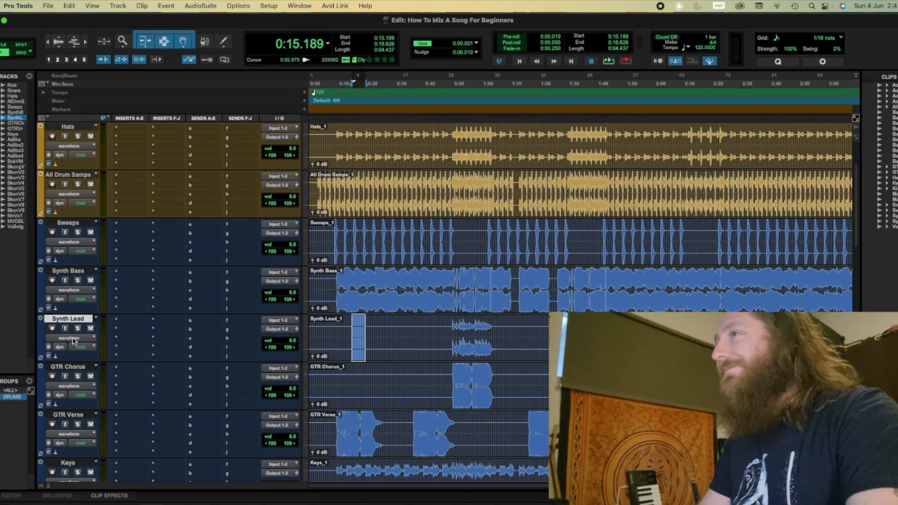
scroll(97, 277, down, 1)
double_click(40, 319)
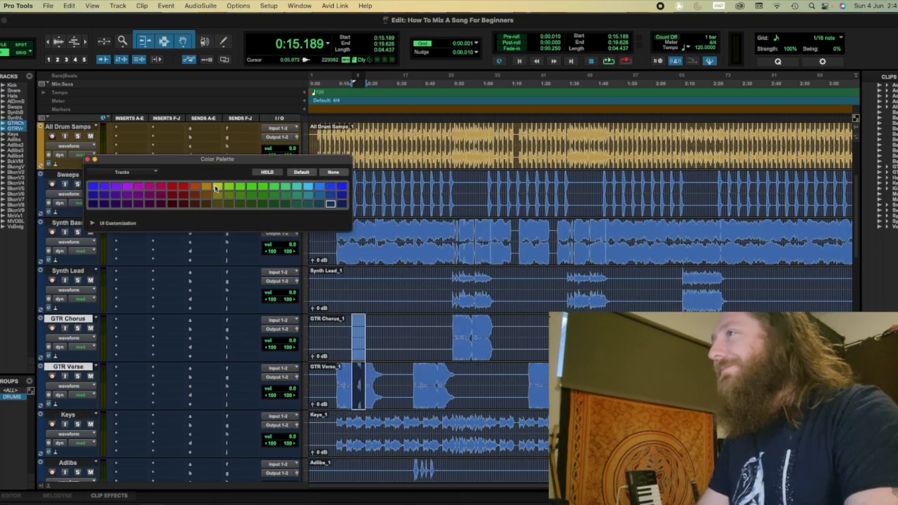
click(140, 195)
scroll(98, 208, down, 4)
scroll(99, 208, up, 5)
double_click(40, 327)
click(251, 190)
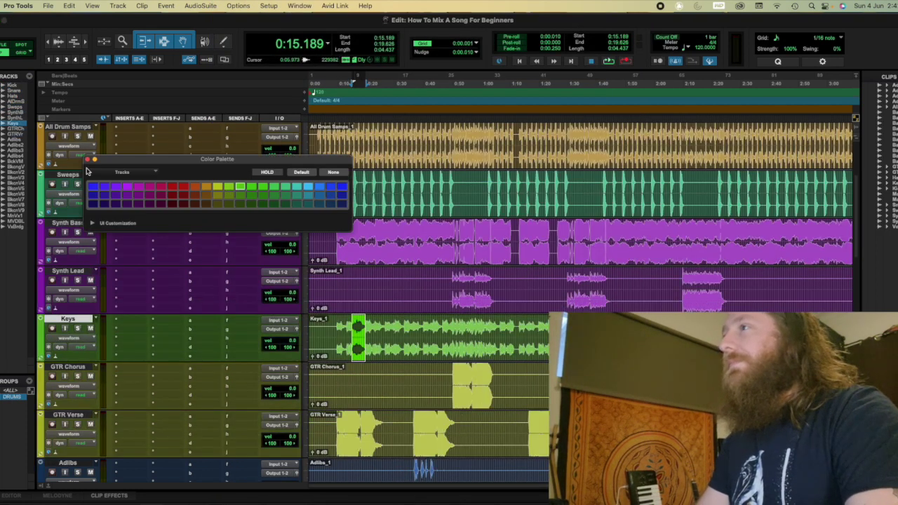
Group the four Adlibs tracks under the name 'DA'.
scroll(99, 208, down, 5)
click(67, 174)
shift+click(67, 319)
key(super+g)
text(DA)
key(Return)
Colour the Backing Verse tracks magenta and group them as 'Verse'.
scroll(99, 281, down, 10)
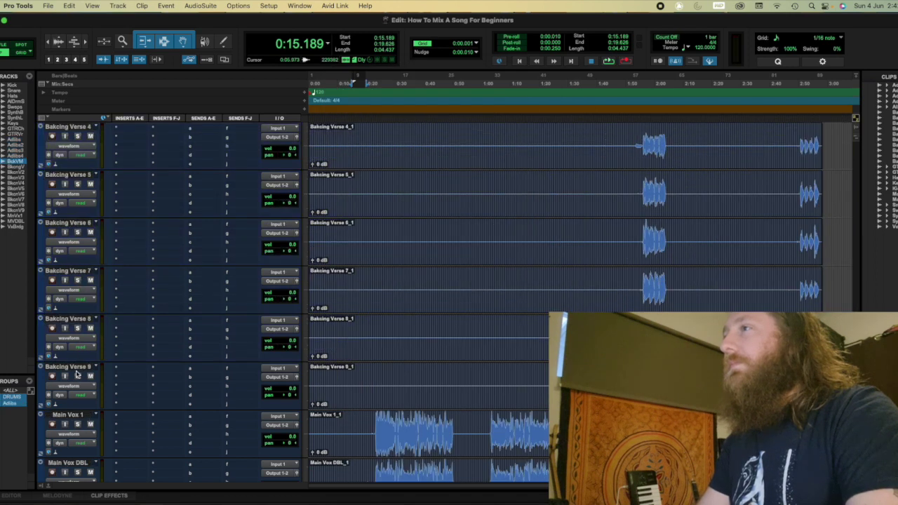
click(67, 271)
shift+click(68, 463)
double_click(40, 281)
click(149, 186)
key(super+g)
text(Verse)
key(Return)
Select the Main Vox tracks for colouring and close the colour palette.
scroll(211, 281, down, 10)
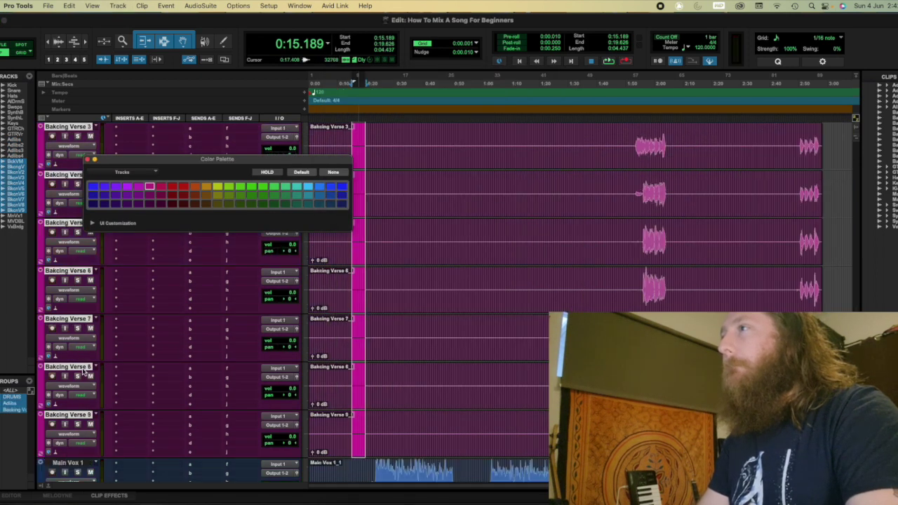
click(67, 463)
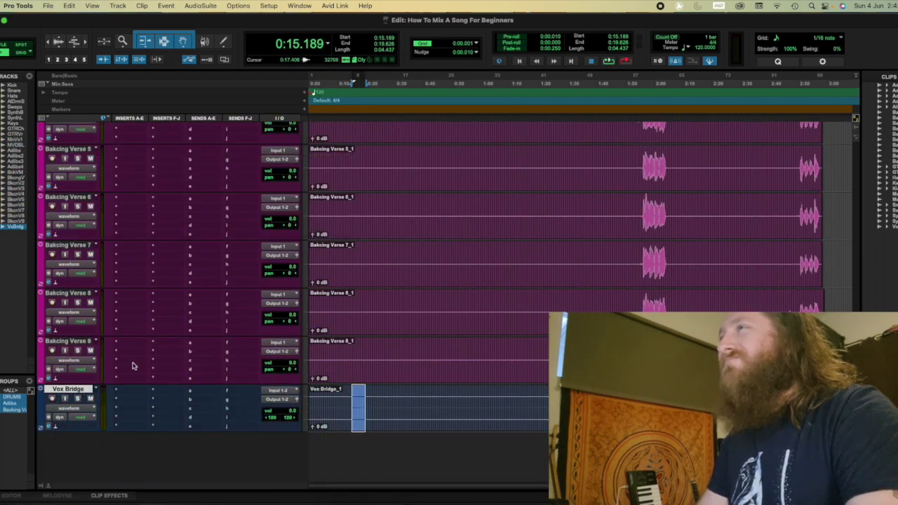
scroll(74, 383, up, 10)
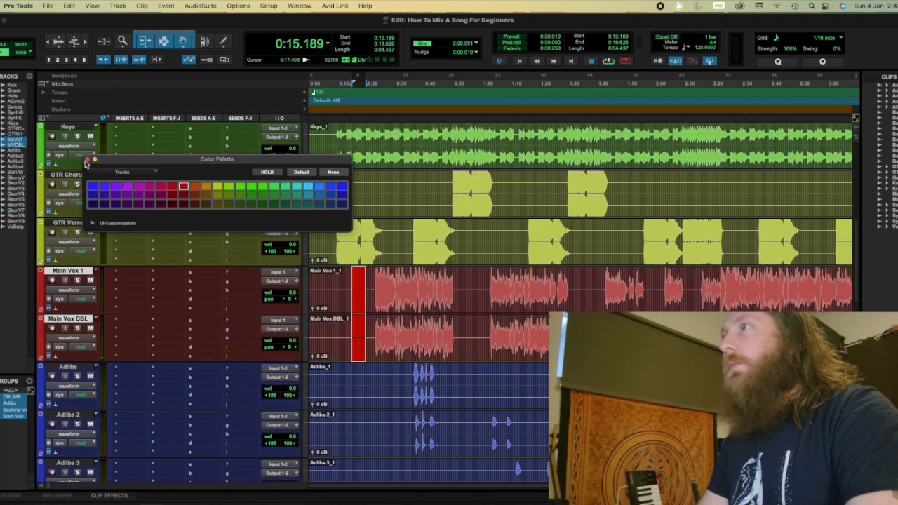
click(67, 366)
Group the guitar tracks as GTRS.
shift+click(77, 325)
key(super+g)
text(GTRS)
key(Return)
Rename the Synth Bass track to 'BASS Synth'.
scroll(77, 324, up, 5)
double_click(67, 271)
text(BASS Synth)
key(Return)
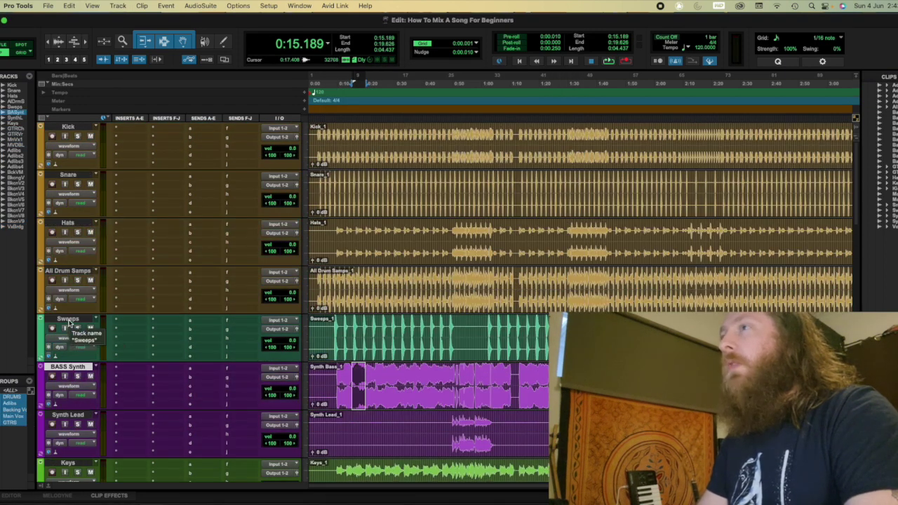
Insert Little Plate, EchoBoy Jr and Decapitator on Main Vox 1's first three inserts.
scroll(123, 323, down, 6)
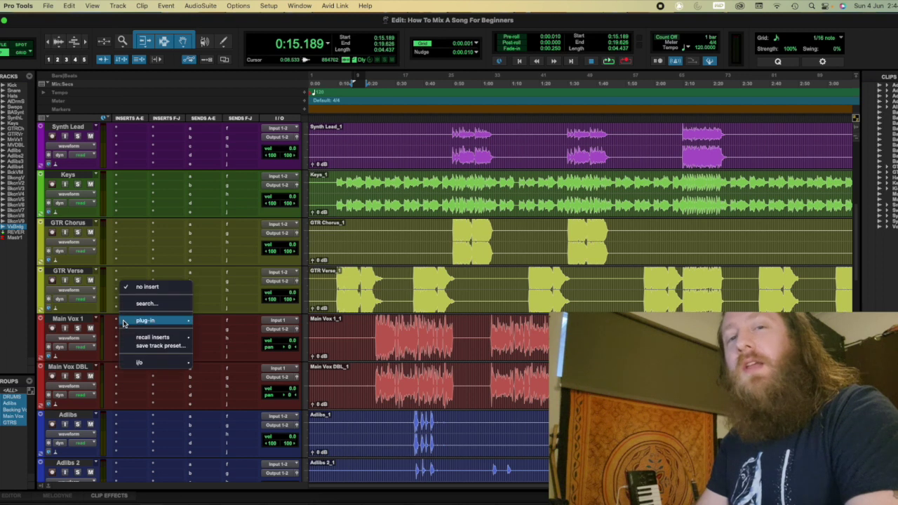
mouse_move(132, 323)
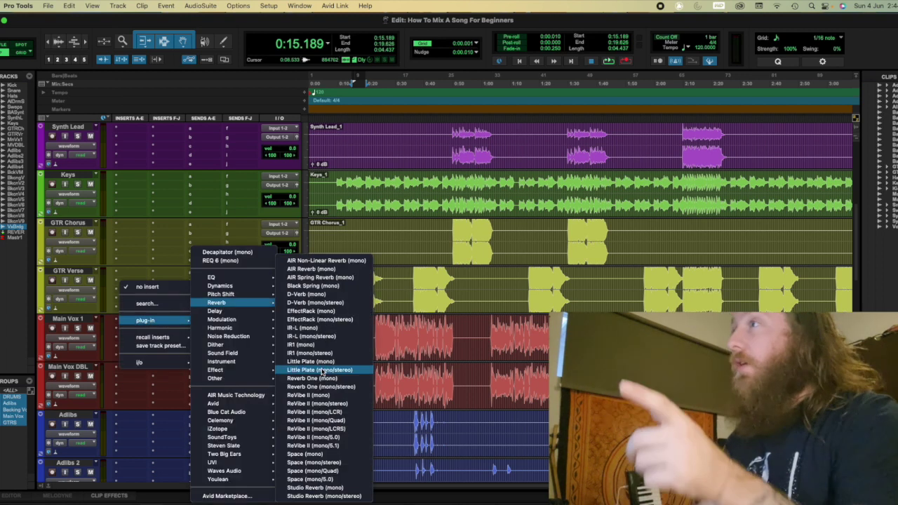
click(337, 369)
click(125, 332)
mouse_move(124, 330)
click(316, 373)
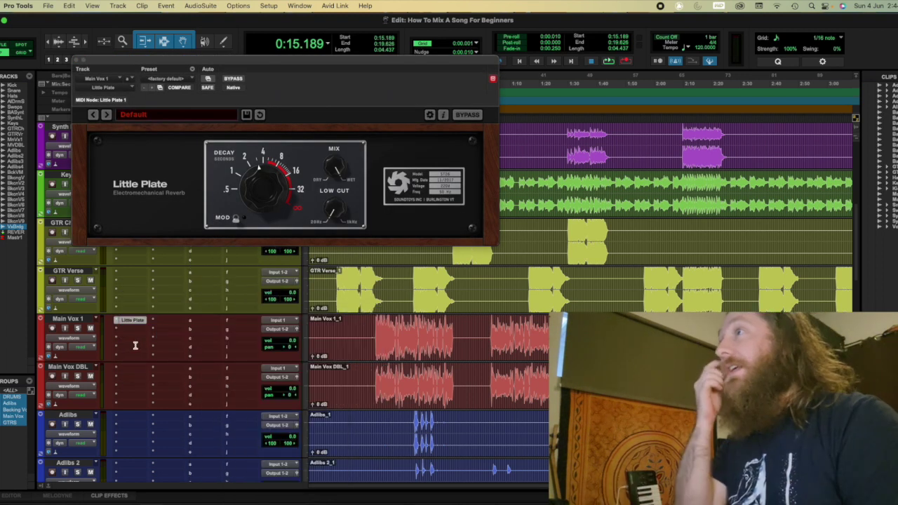
click(132, 338)
click(304, 322)
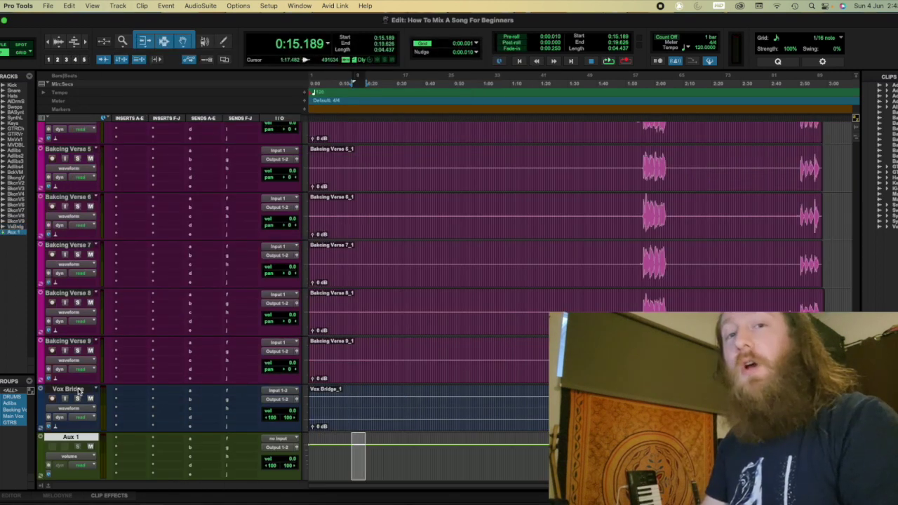
Create a Master 1 track, then set up a new REVERB aux track and its input.
key(super+shift+n)
key(Return)
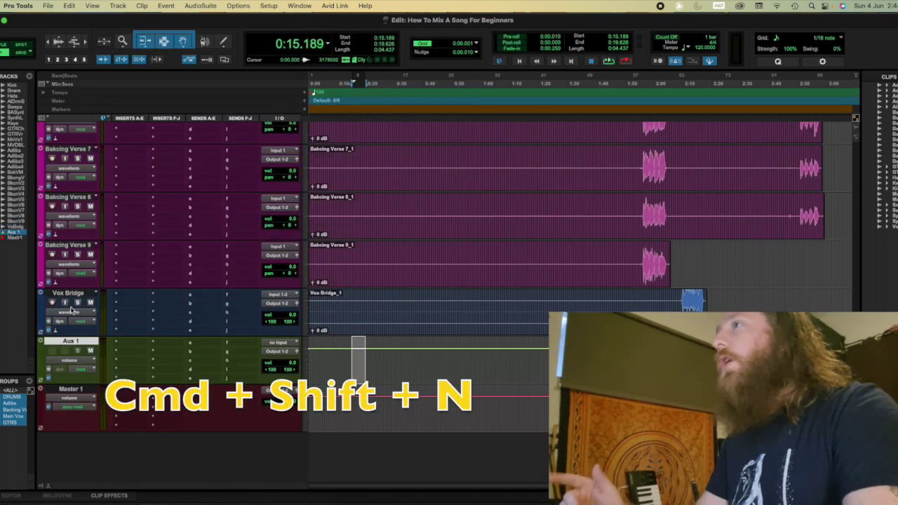
key(super+shift+n)
click(410, 185)
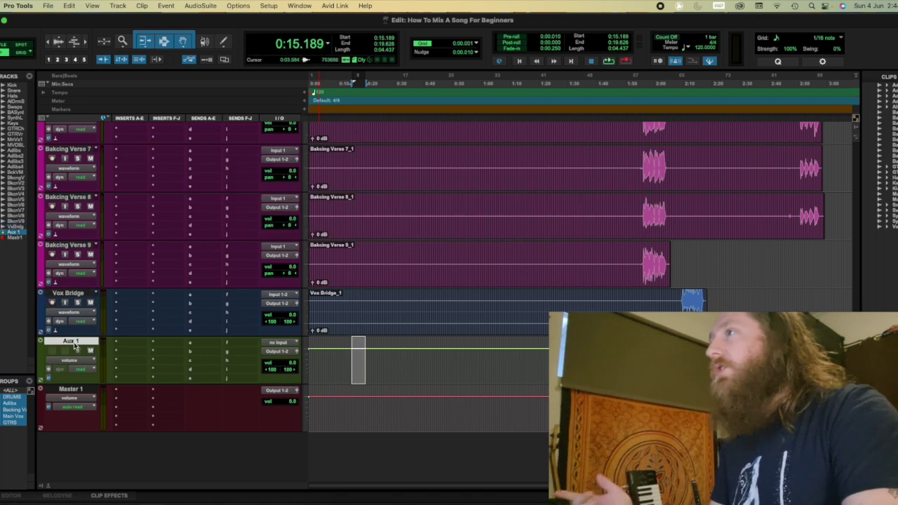
right_click(277, 343)
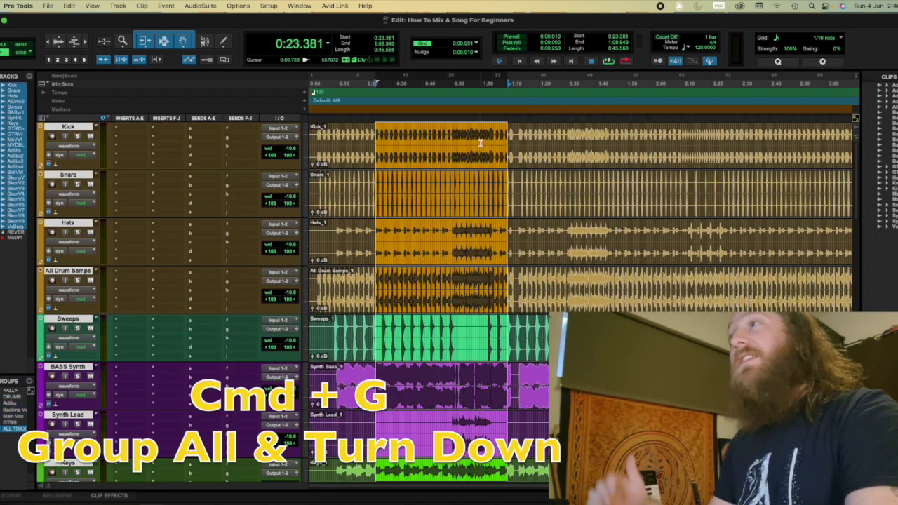
Narrow the Hats track's stereo pan toward centre, about 35 each side.
click(268, 149)
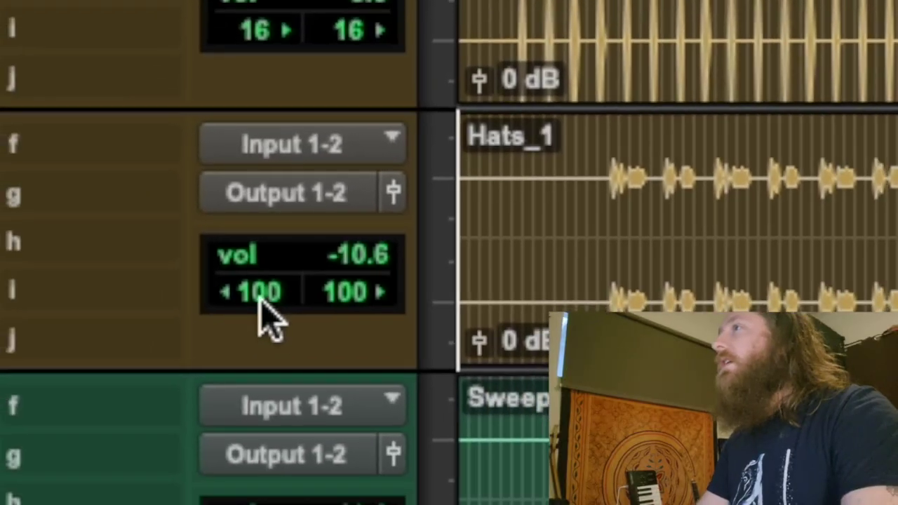
drag(273, 250, 296, 259)
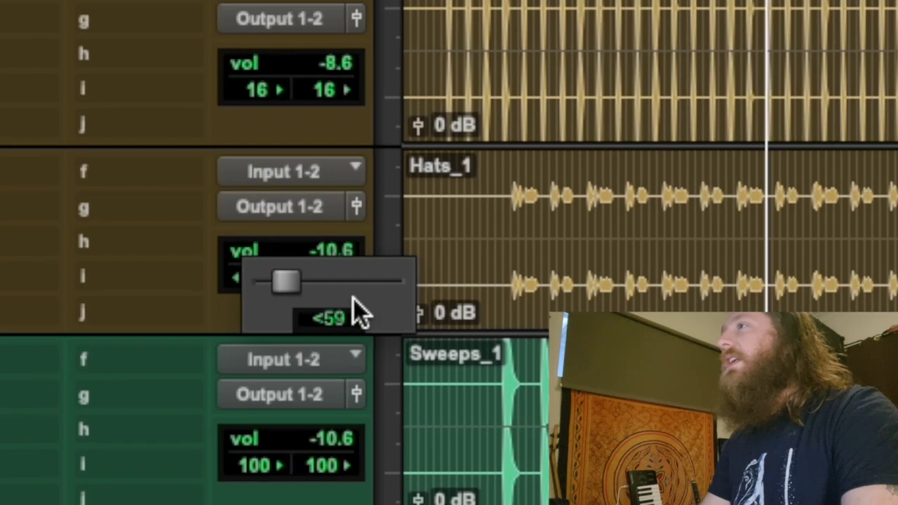
drag(354, 299, 438, 323)
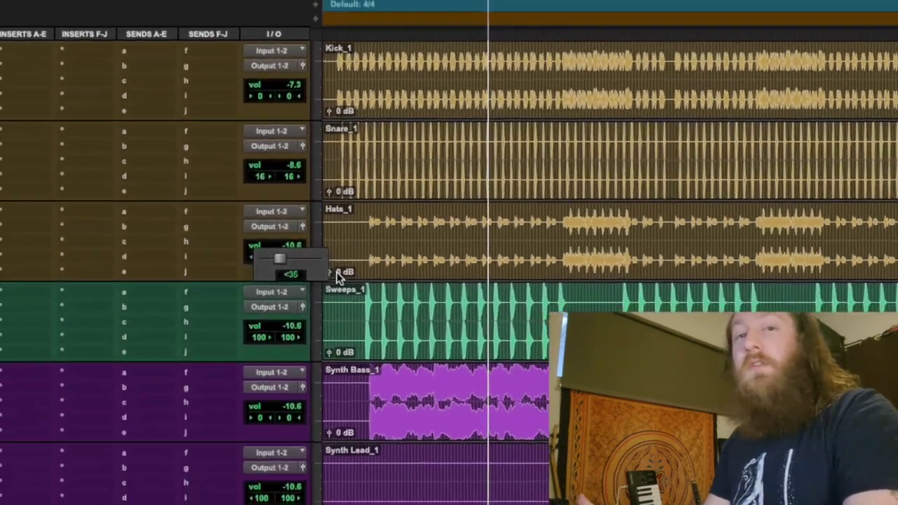
drag(337, 275, 221, 262)
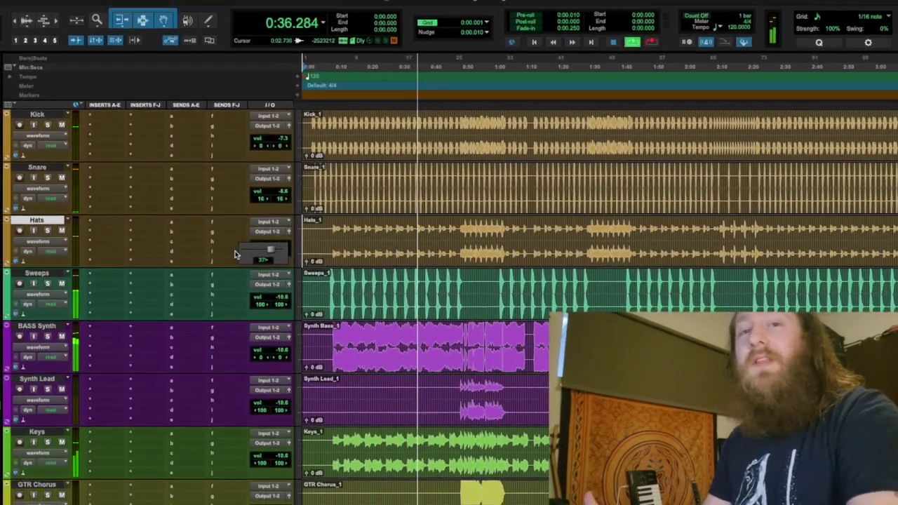
Lower the Synth Bass clip's gain.
drag(315, 308, 314, 333)
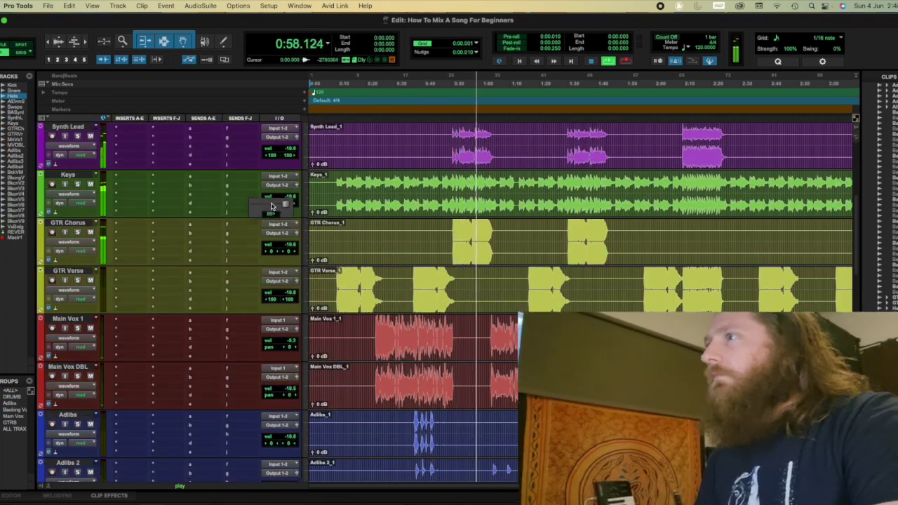
scroll(272, 205, up, 2)
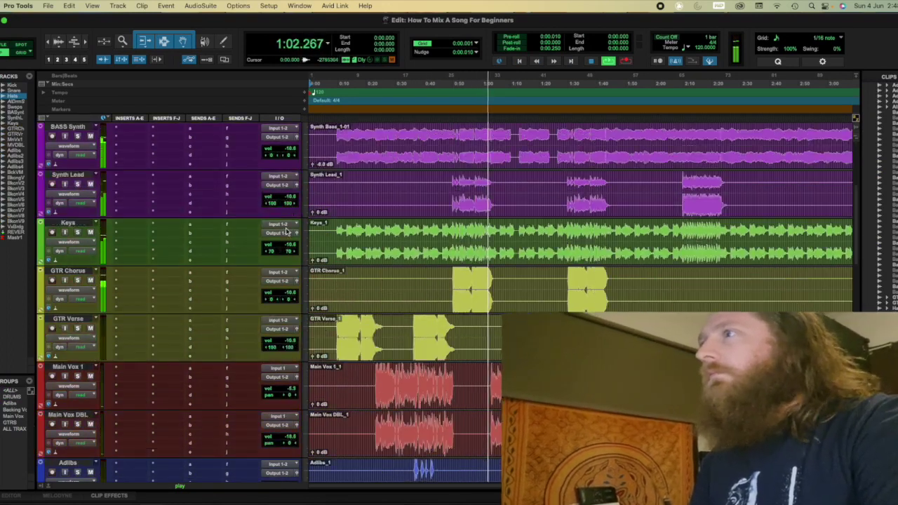
scroll(272, 206, down, 8)
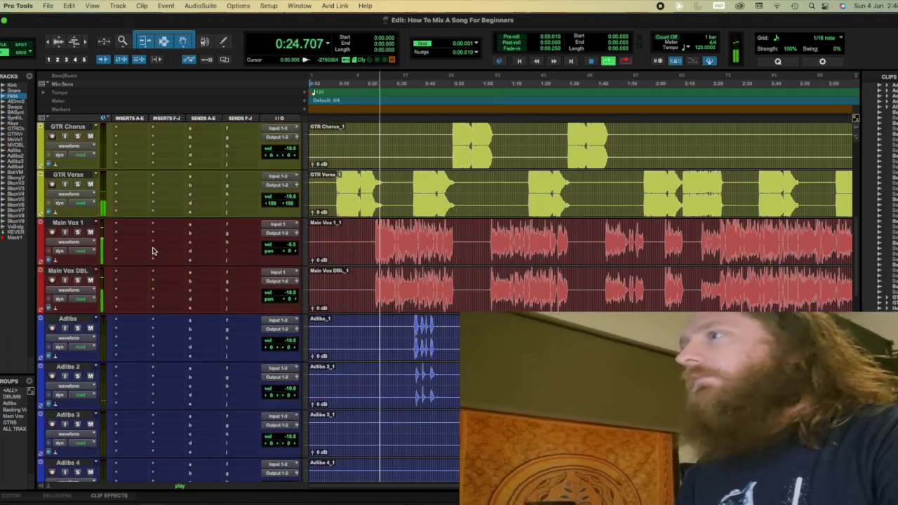
Add the Little Plate reverb to a Main Vox 1 insert slot.
click(130, 191)
mouse_move(230, 281)
click(311, 362)
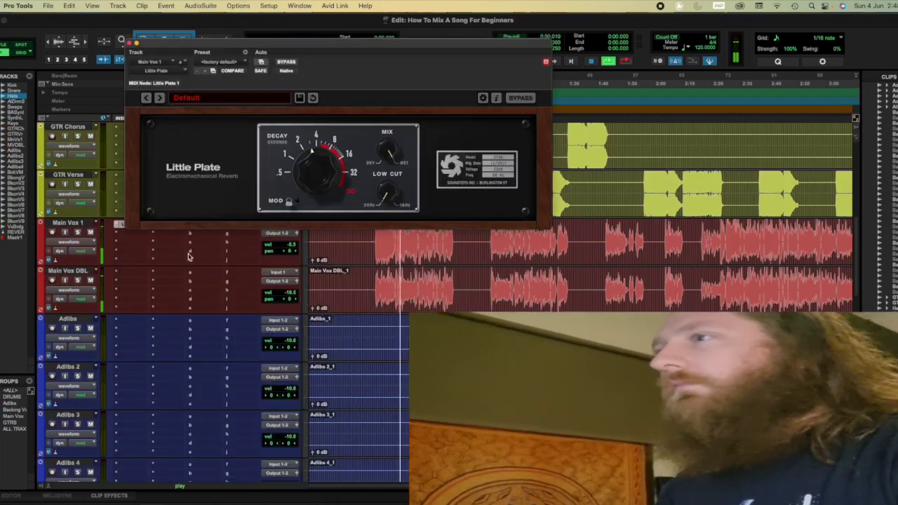
click(119, 194)
key(Escape)
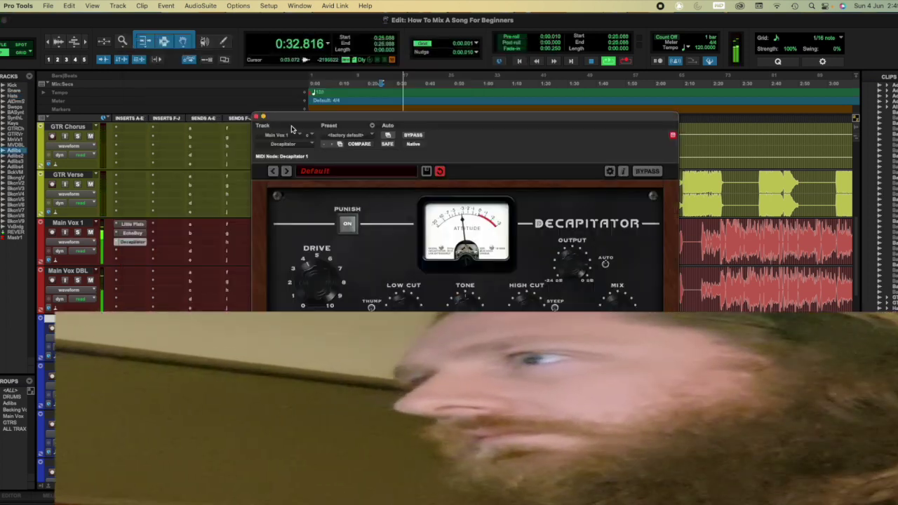
scroll(317, 223, up, 3)
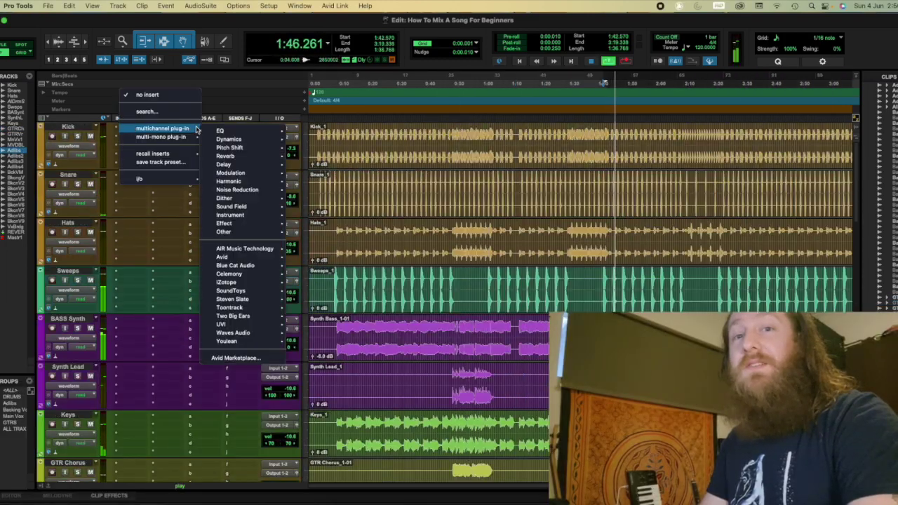
Put REQ 6 on the Kick with a low cut and ~97 Hz boost; add SSLChannel to Snare.
click(170, 156)
drag(325, 119, 254, 94)
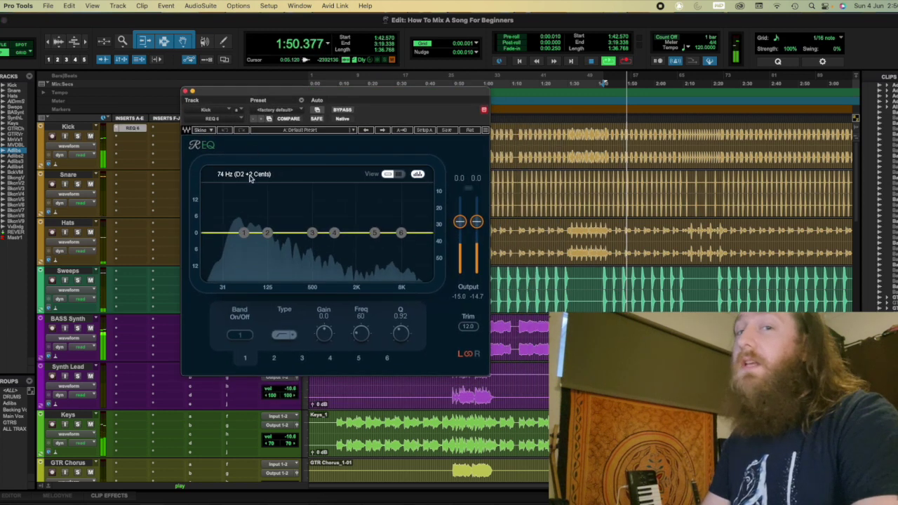
drag(242, 233, 245, 233)
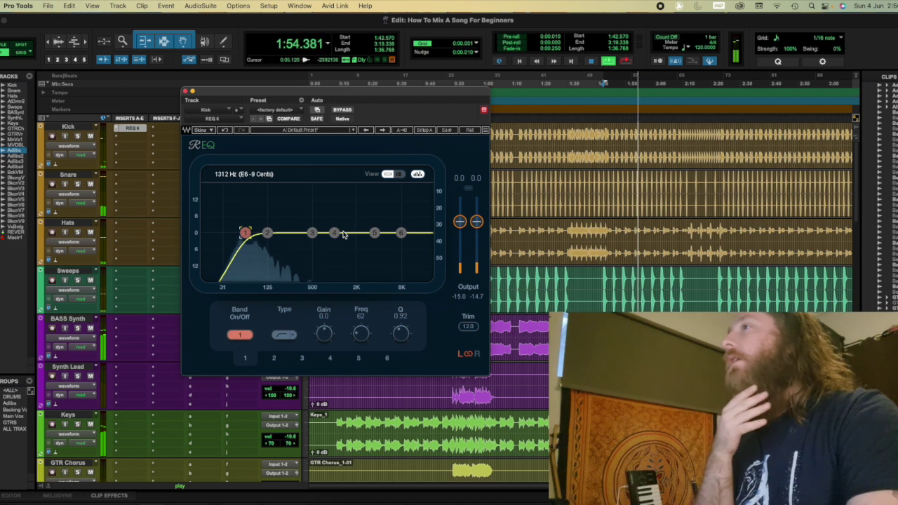
drag(329, 136, 315, 126)
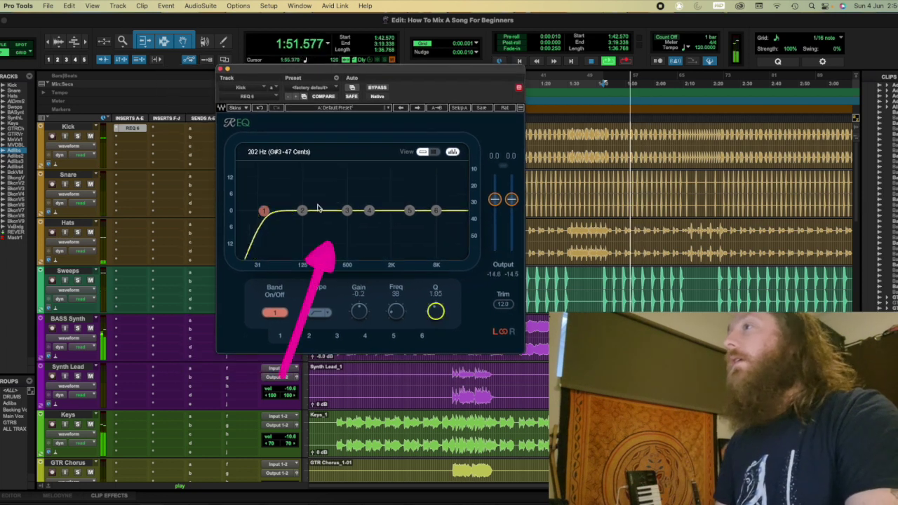
drag(301, 210, 295, 203)
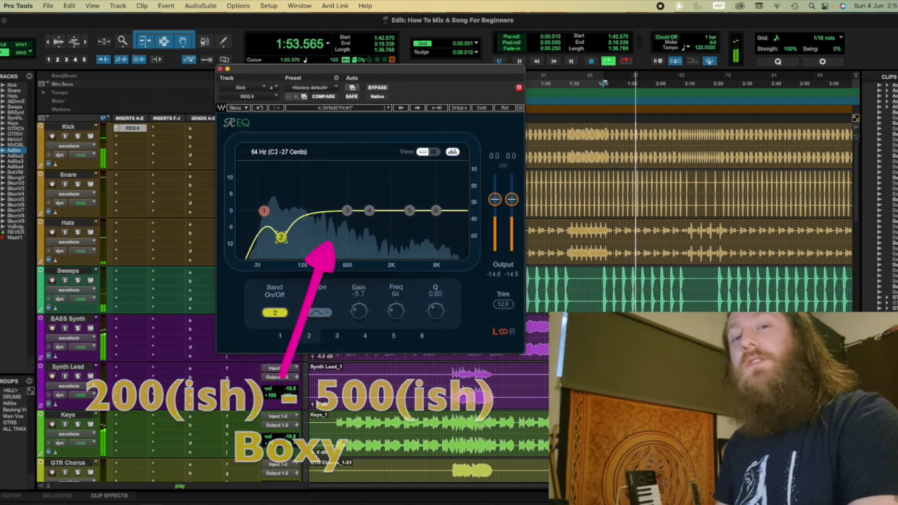
mouse_move(412, 205)
mouse_down()
mouse_move(417, 185)
mouse_move(413, 236)
mouse_move(415, 209)
mouse_up()
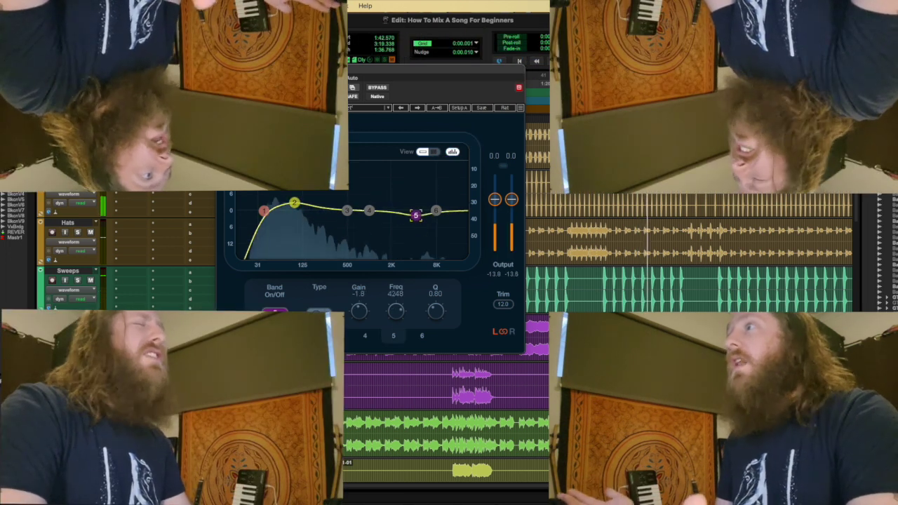
drag(295, 204, 283, 161)
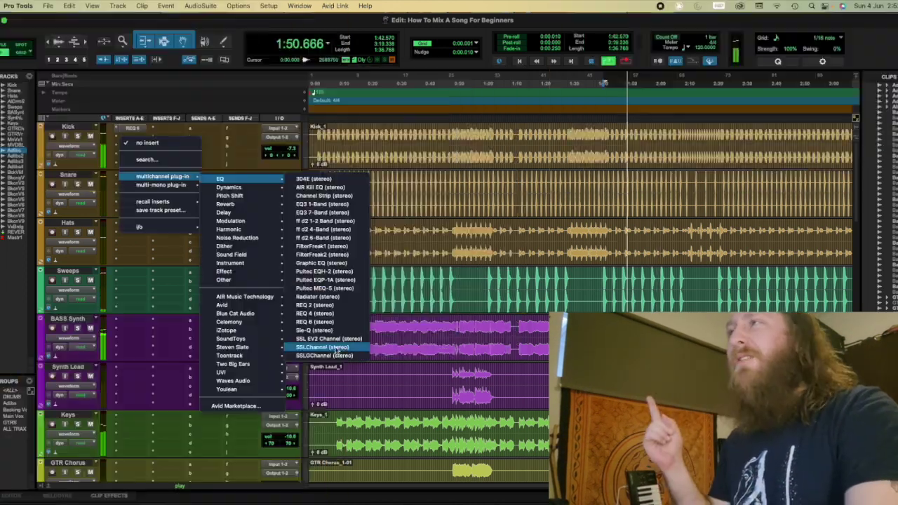
click(330, 343)
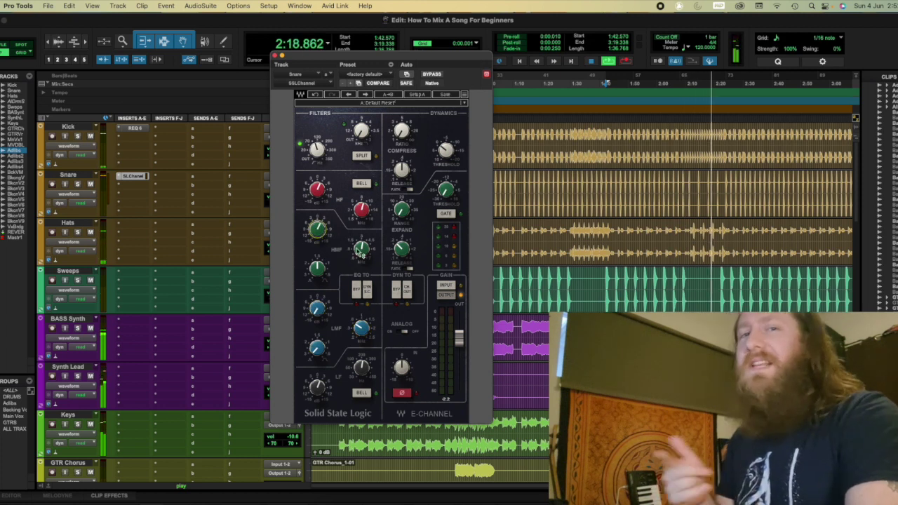
Close the Snare's SSLChannel plug-in window.
click(276, 56)
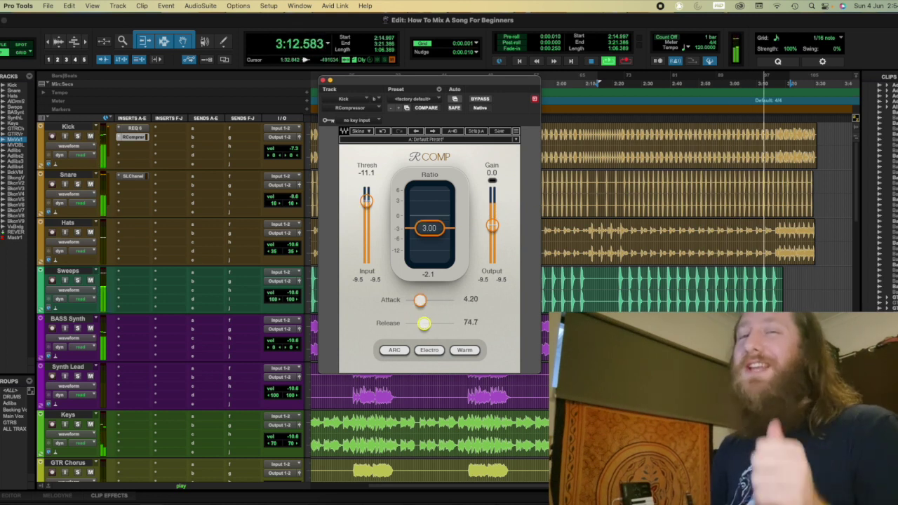
Set the Kick RCompressor to threshold -12.0, ratio 3.01, release 420, then close it.
drag(428, 79, 434, 99)
drag(436, 246, 436, 249)
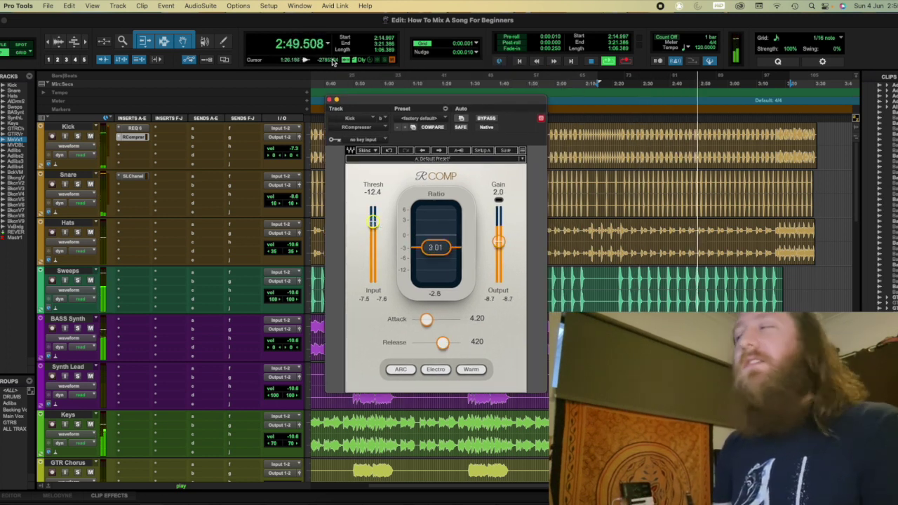
drag(402, 97, 433, 86)
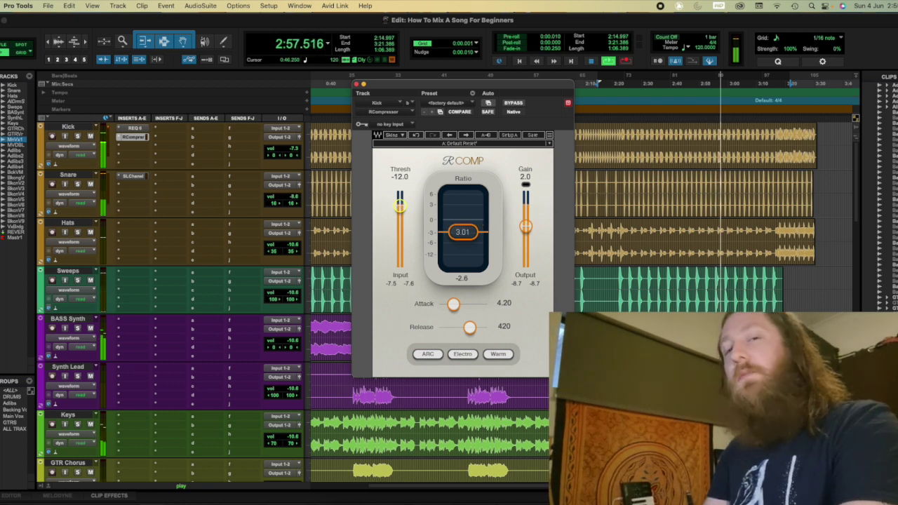
drag(449, 85, 418, 59)
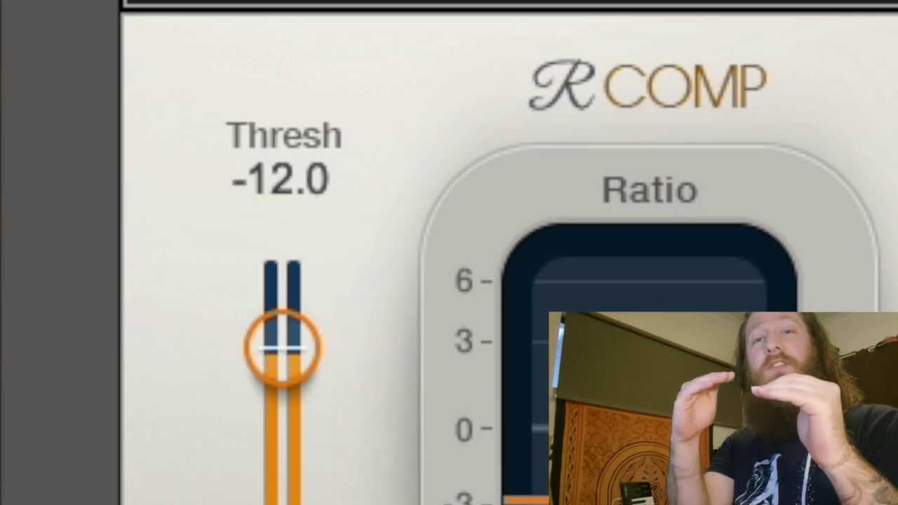
drag(446, 65, 307, 80)
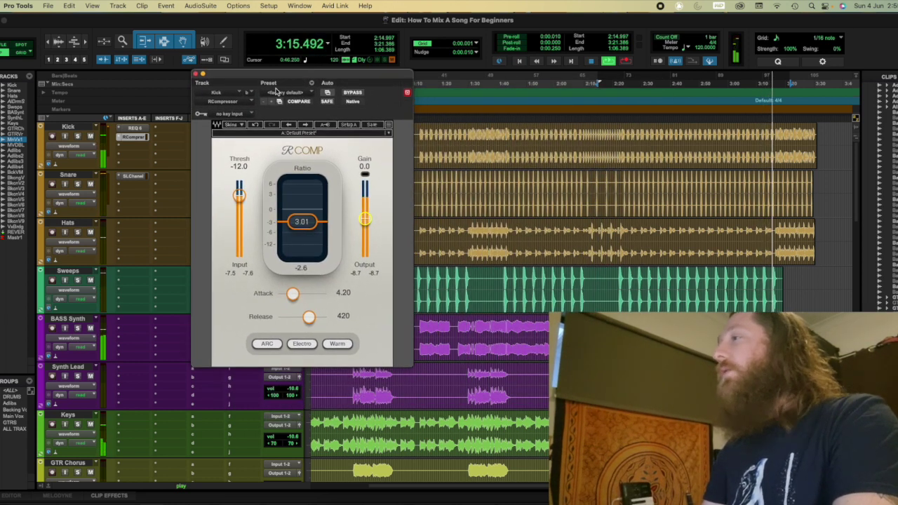
click(198, 73)
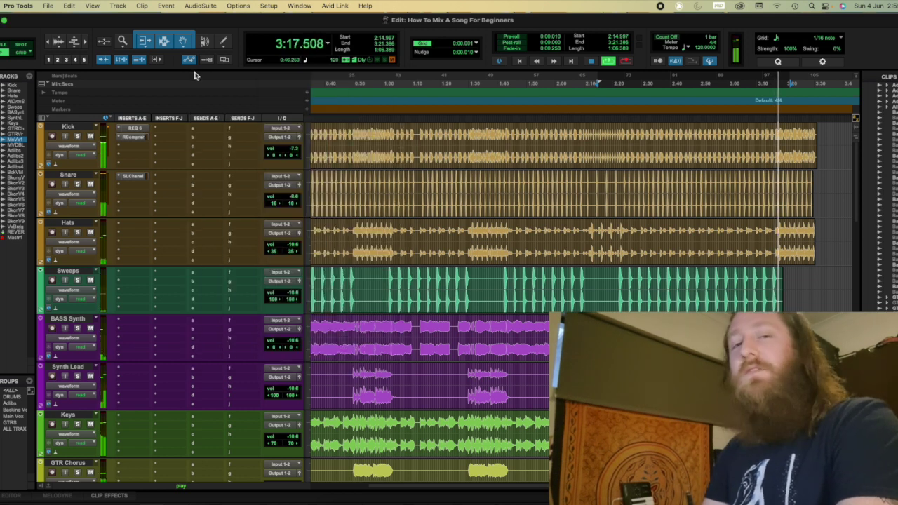